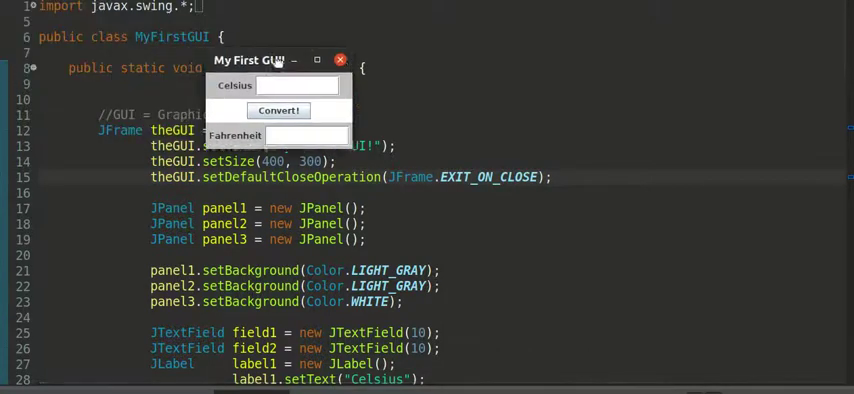
# - Place the converter window beside the code and try its Celsius and Fahrenheit fields
pyautogui.moveTo(260, 62); pyautogui.dragTo(500, 48)
pyautogui.click(540, 123)
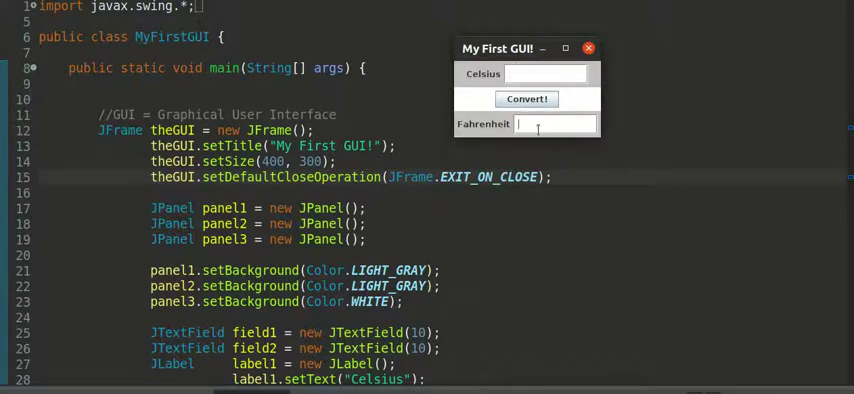
pyautogui.click(540, 73)
pyautogui.click(527, 99)
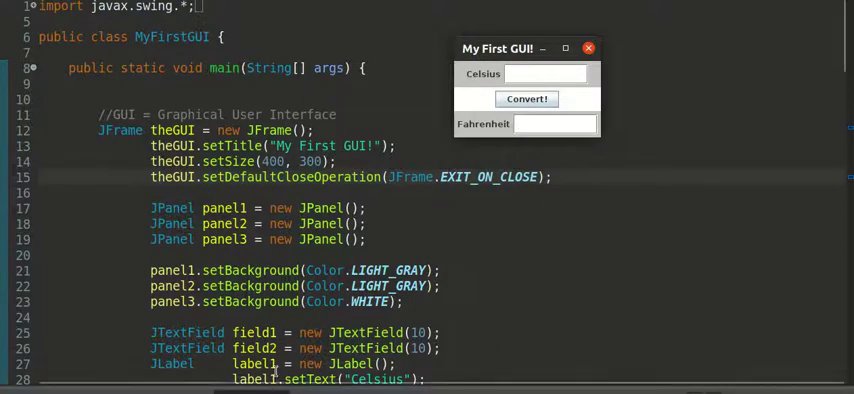
# - Enlarge the console, alternate focus between the two fields to log it, then close the converter
pyautogui.moveTo(300, 388); pyautogui.dragTo(600, 240)
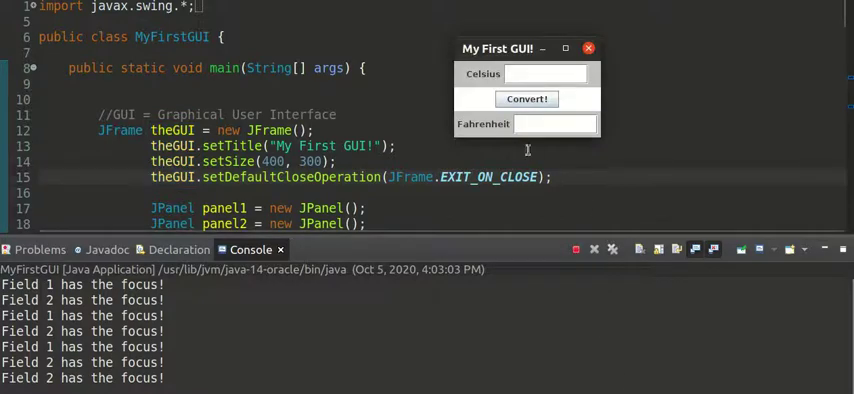
pyautogui.click(555, 123)
pyautogui.click(545, 74)
pyautogui.click(555, 123)
pyautogui.click(545, 74)
pyautogui.click(555, 123)
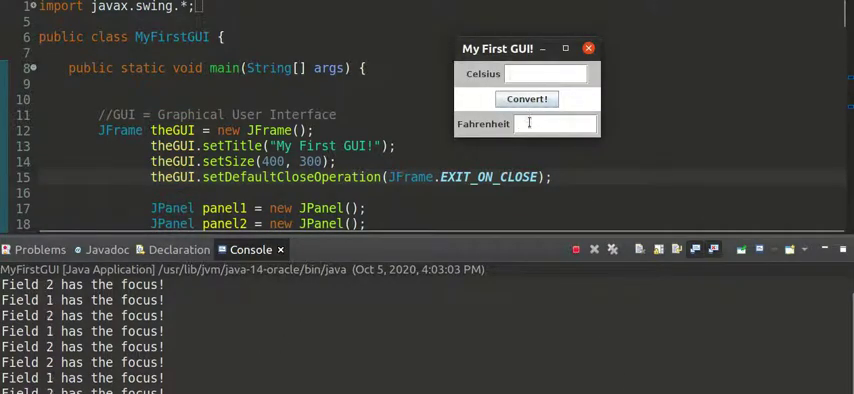
pyautogui.click(589, 48)
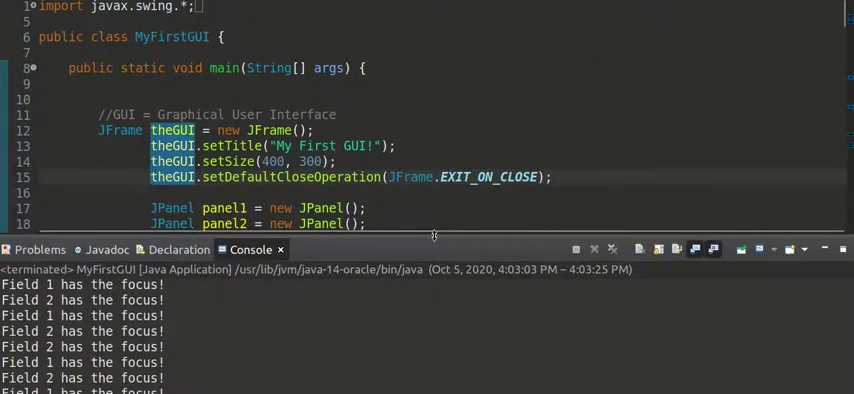
# - Collapse the console to a strip and review the panel1–panel3 declarations on lines 17–19
pyautogui.moveTo(434, 236); pyautogui.dragTo(434, 390)
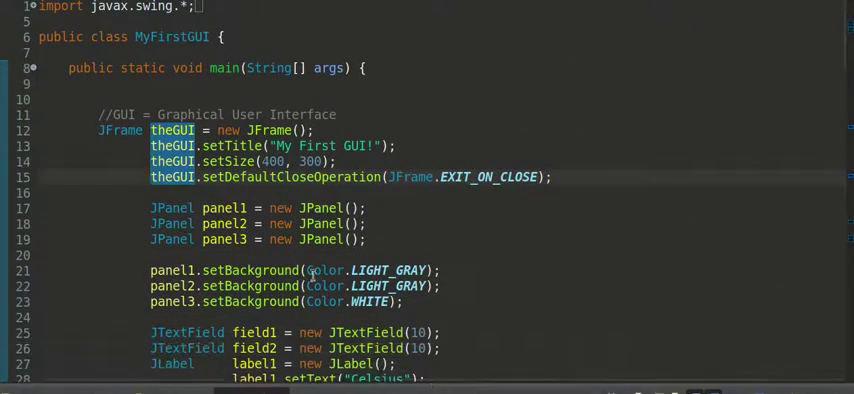
pyautogui.scroll(-1, 295, 258)
pyautogui.scroll(-2, 150, 240)
pyautogui.scroll(1, 132, 203)
pyautogui.moveTo(170, 193)
pyautogui.click(116, 147)
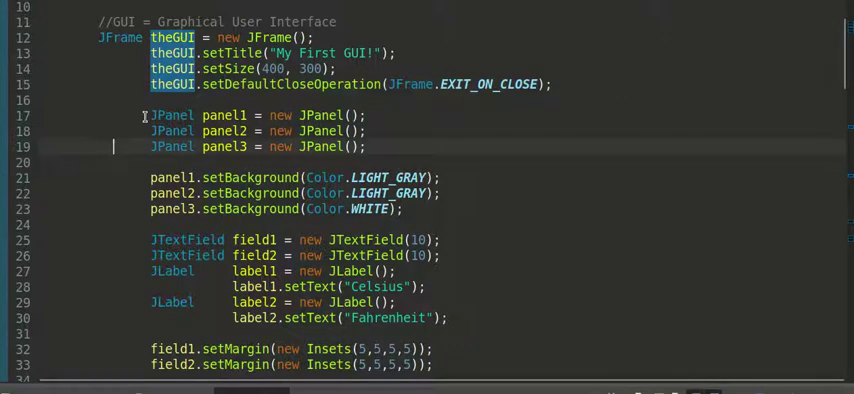
pyautogui.click(145, 117)
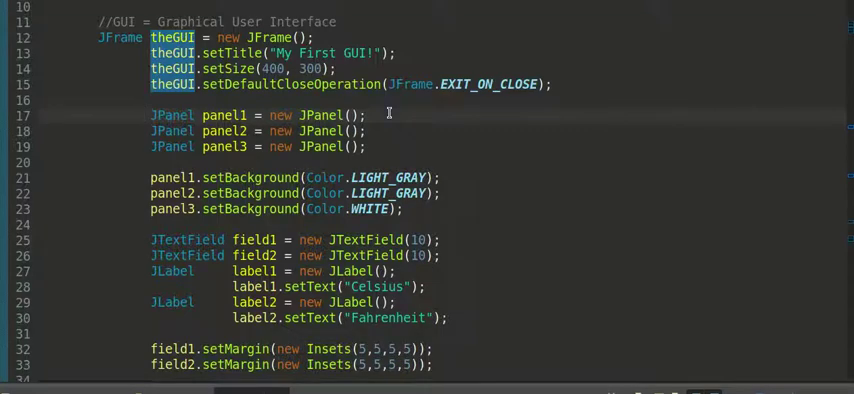
pyautogui.click(370, 131)
pyautogui.click(381, 147)
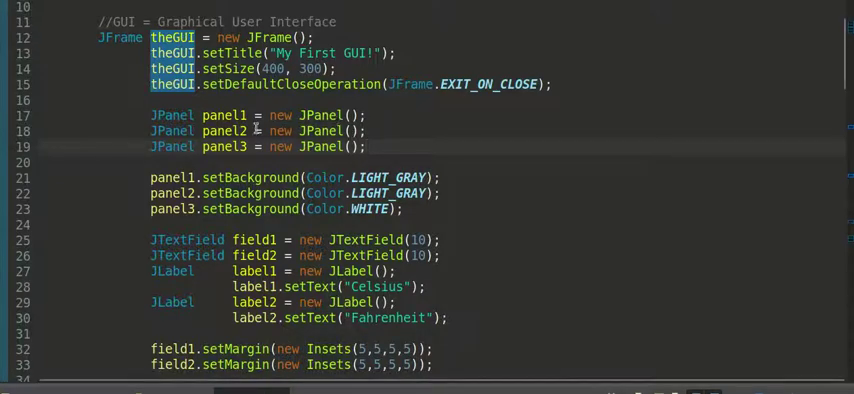
pyautogui.scroll(-5, 92, 210)
pyautogui.scroll(-3, 92, 210)
pyautogui.scroll(-3, 92, 210)
pyautogui.scroll(-3, 92, 210)
pyautogui.scroll(-3, 92, 210)
pyautogui.scroll(-4, 92, 210)
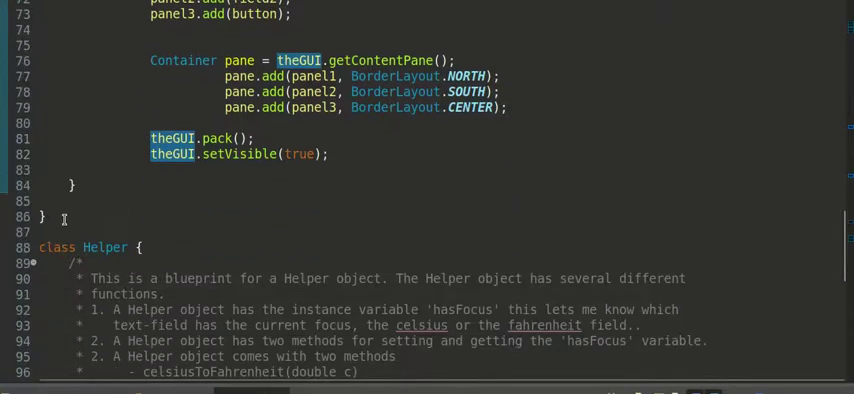
pyautogui.click(47, 217)
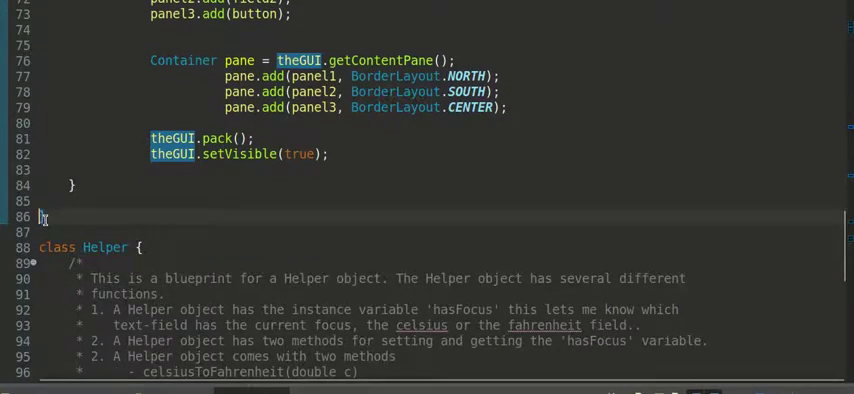
pyautogui.scroll(10, 79, 218)
pyautogui.scroll(10, 79, 218)
pyautogui.scroll(3, 79, 218)
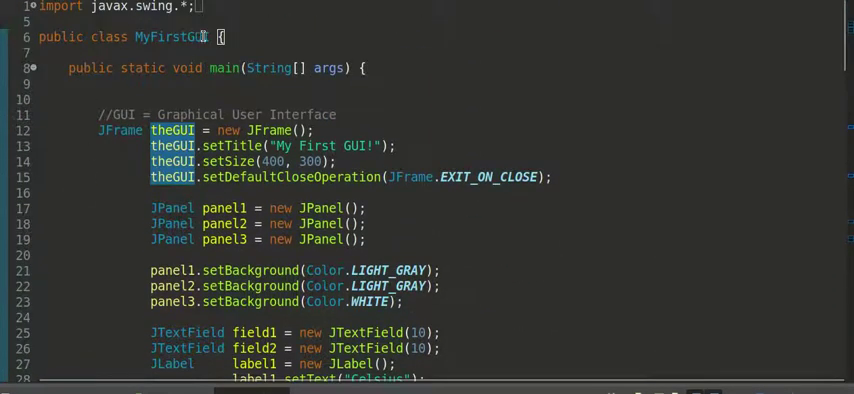
pyautogui.scroll(-10, 82, 222)
pyautogui.scroll(-8, 82, 222)
pyautogui.scroll(-5, 82, 222)
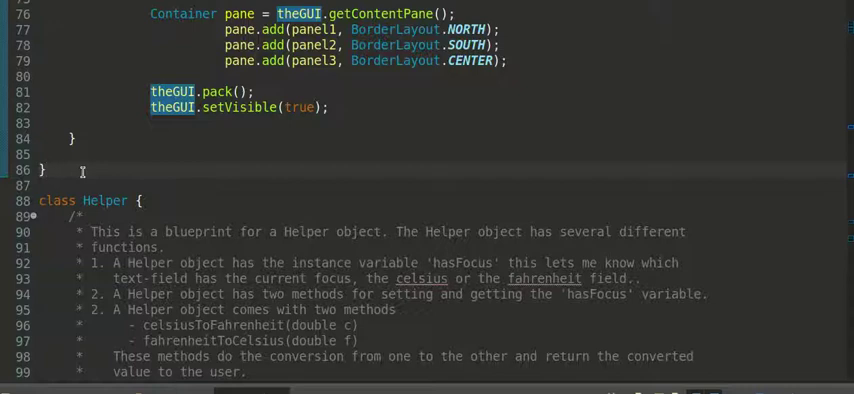
pyautogui.press('Down')
pyautogui.press('Down')
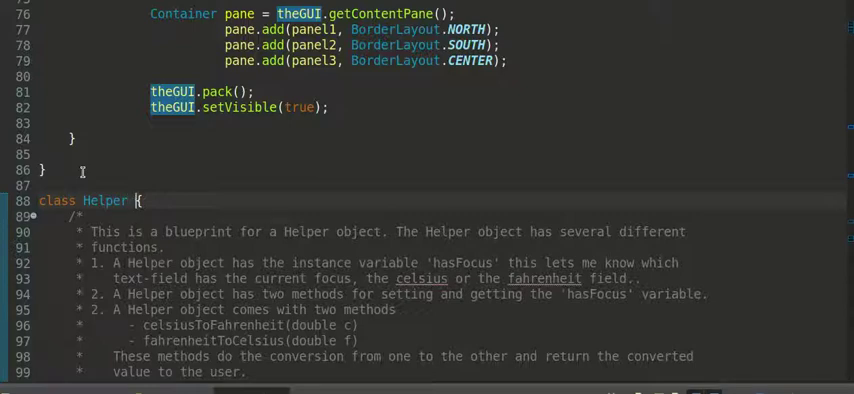
pyautogui.scroll(-4, 82, 172)
pyautogui.scroll(-5, 82, 172)
pyautogui.scroll(-3, 82, 172)
pyautogui.press('Up')
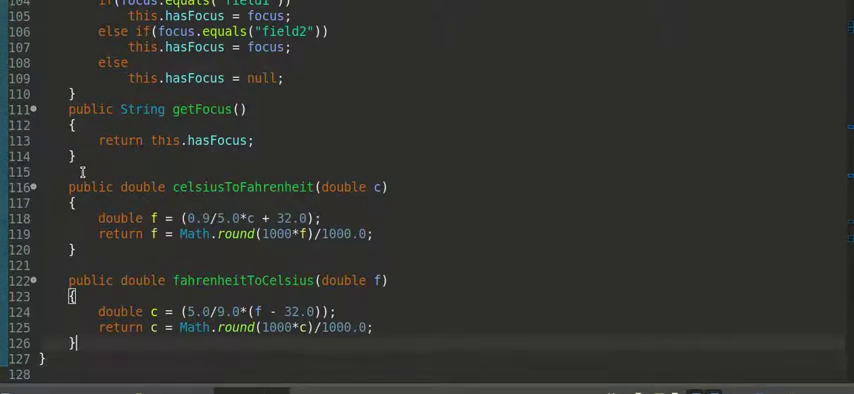
pyautogui.click(82, 165)
pyautogui.scroll(7, 82, 170)
pyautogui.scroll(5, 82, 170)
pyautogui.click(140, 83)
pyautogui.press('Down')
pyautogui.press('Down')
pyautogui.press('Down')
pyautogui.press('Down')
pyautogui.press('Down')
pyautogui.press('Down')
pyautogui.press('Down')
pyautogui.press('Down')
pyautogui.press('Down')
pyautogui.press('Down')
pyautogui.press('Down')
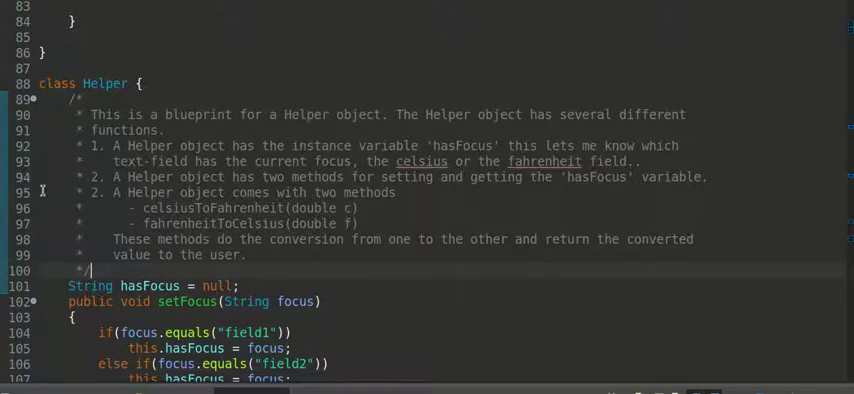
pyautogui.moveTo(90, 270)
pyautogui.mouseDown()
pyautogui.moveTo(80, 262)
pyautogui.moveTo(70, 99)
pyautogui.mouseUp()
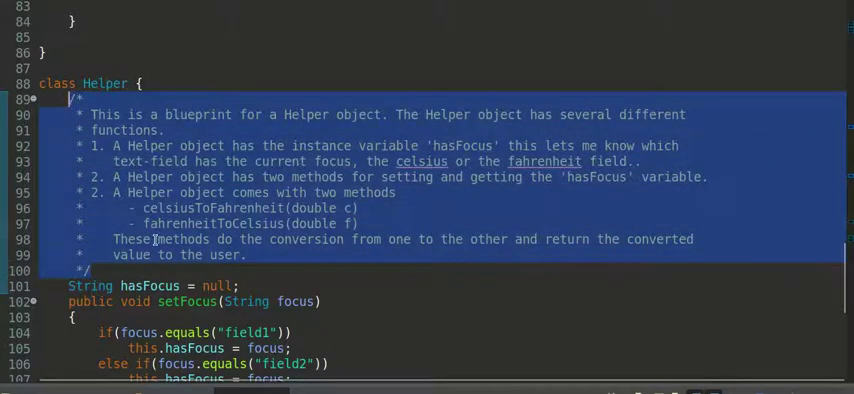
pyautogui.click(90, 270)
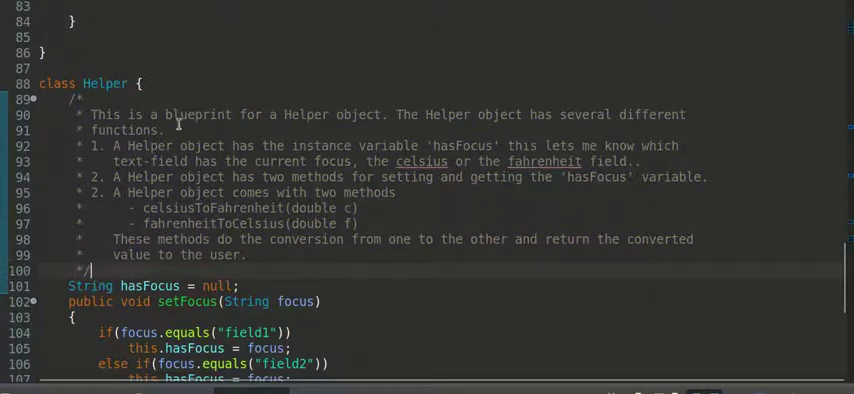
pyautogui.moveTo(128, 83); pyautogui.dragTo(88, 83)
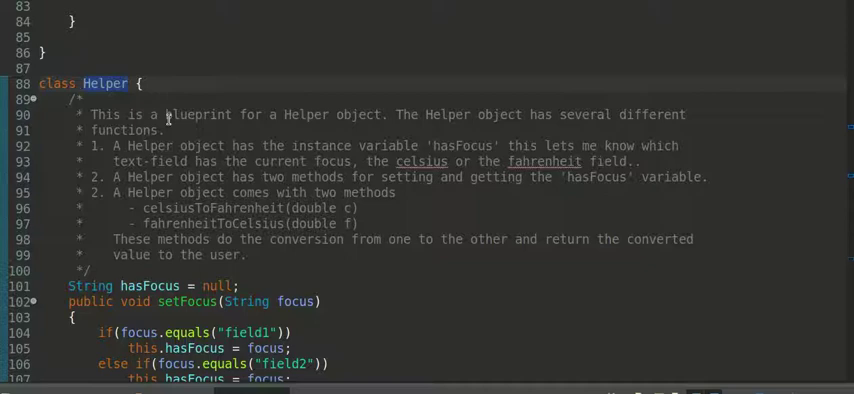
pyautogui.doubleClick(104, 83)
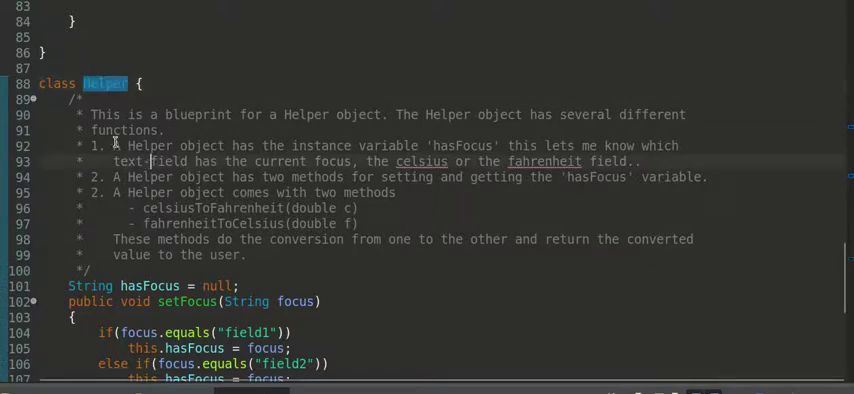
pyautogui.moveTo(70, 99)
pyautogui.mouseDown()
pyautogui.moveTo(106, 255)
pyautogui.moveTo(218, 266)
pyautogui.mouseUp()
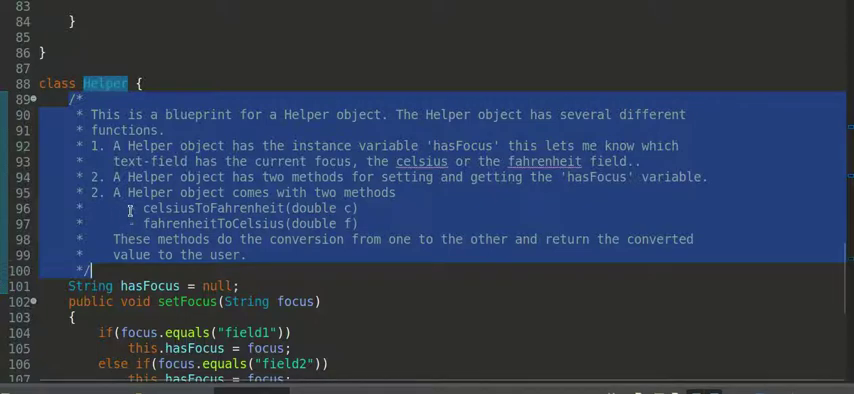
pyautogui.click(110, 272)
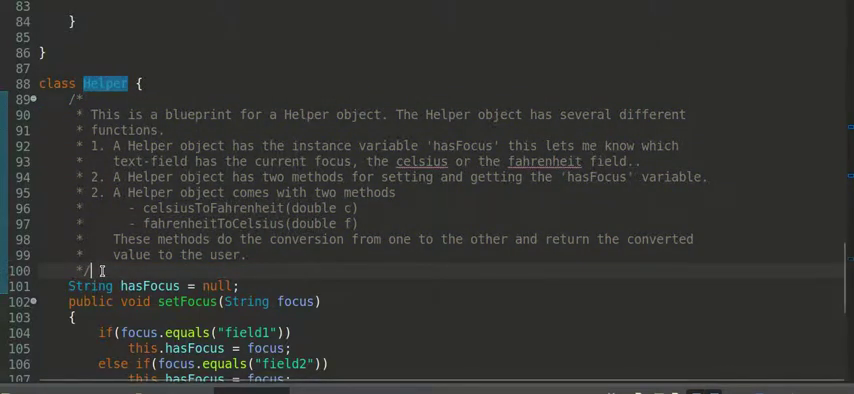
pyautogui.moveTo(92, 271)
pyautogui.mouseDown()
pyautogui.moveTo(70, 268)
pyautogui.moveTo(70, 100)
pyautogui.mouseUp()
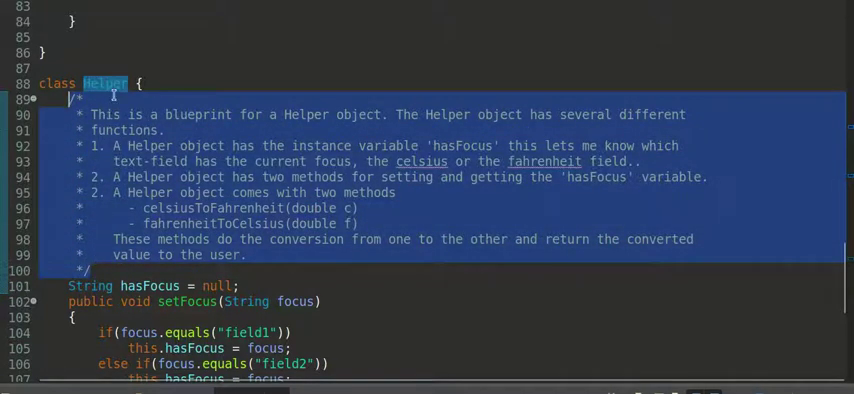
pyautogui.click(133, 239)
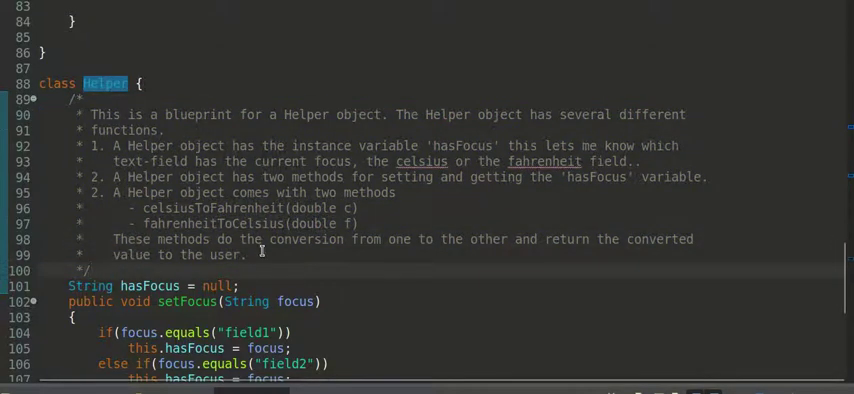
pyautogui.click(102, 270)
pyautogui.click(128, 84)
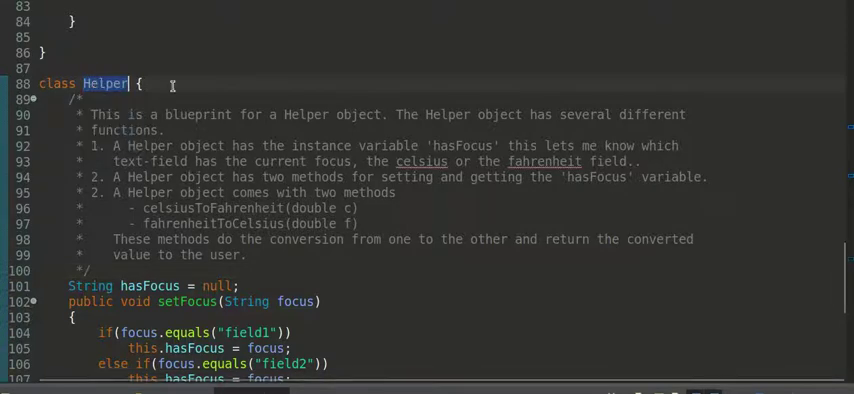
pyautogui.doubleClick(105, 84)
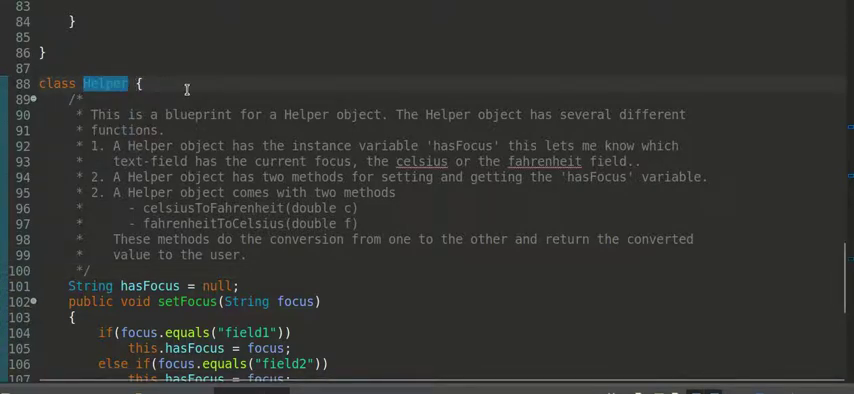
pyautogui.moveTo(139, 146)
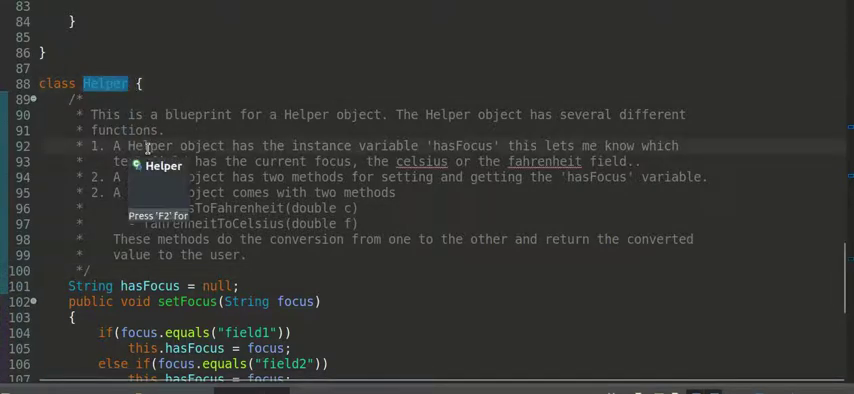
pyautogui.click(180, 129)
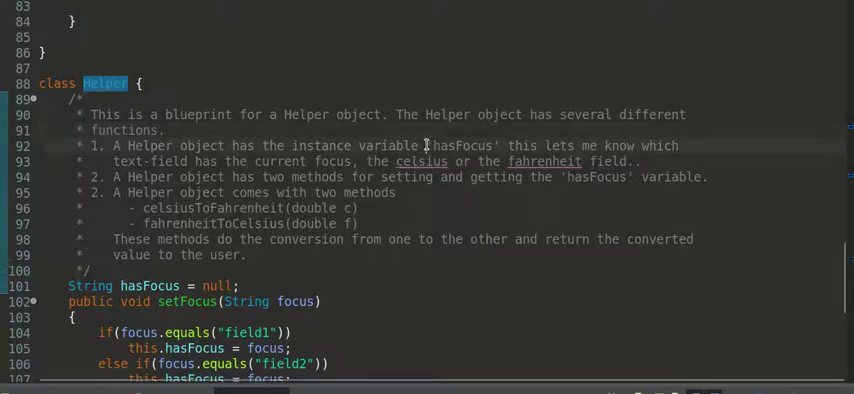
# - Highlight hasFocus and the fahrenheit words in the Helper class comment
pyautogui.moveTo(426, 146); pyautogui.dragTo(500, 146)
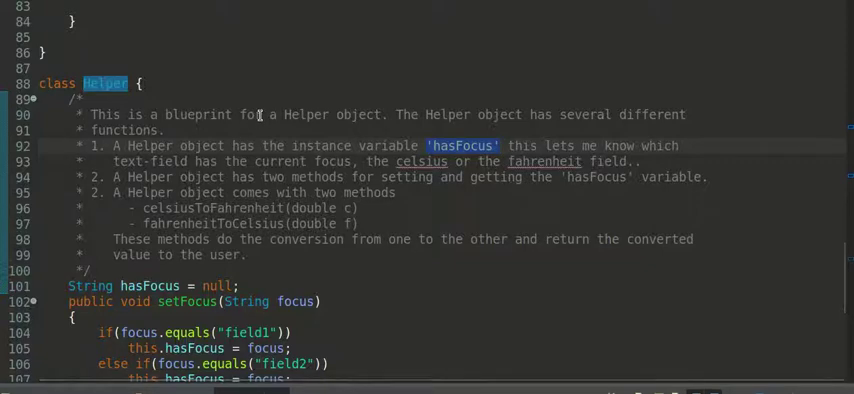
pyautogui.click(404, 162)
pyautogui.moveTo(397, 162); pyautogui.dragTo(447, 162)
pyautogui.moveTo(508, 162); pyautogui.dragTo(582, 162)
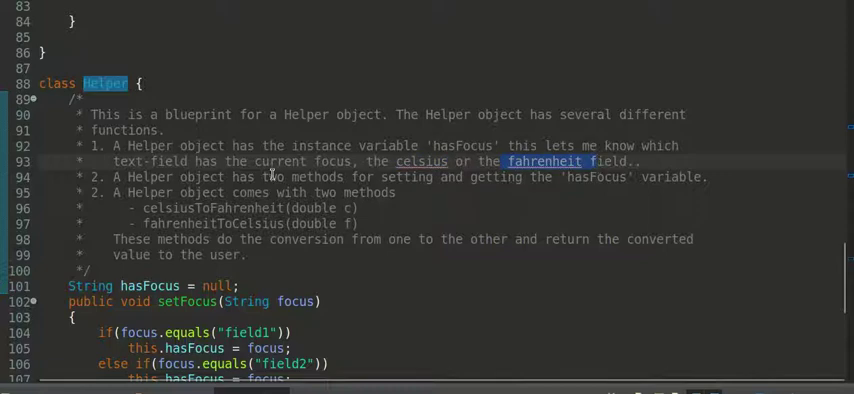
# - Delete the repeated point number '2' on line 95 of the comment
pyautogui.click(100, 193)
pyautogui.press('BackSpace')
pyautogui.write('3')
pyautogui.press('Up')
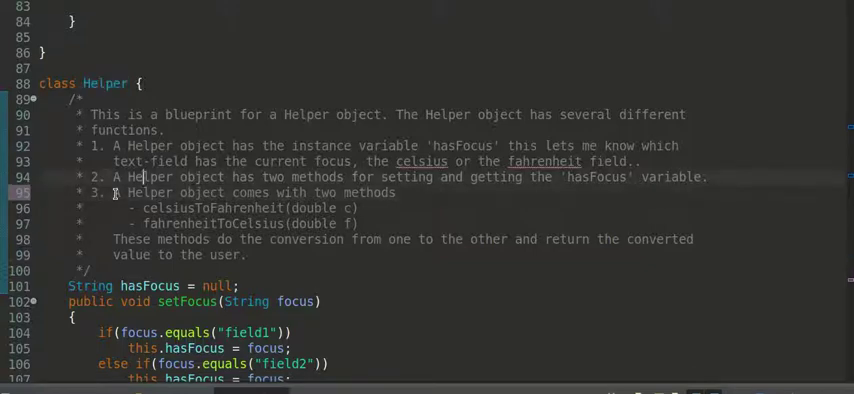
# - Highlight hasFocus and the celsiusToFahrenheit and fahrenheitToCelsius method names
pyautogui.doubleClick(596, 177)
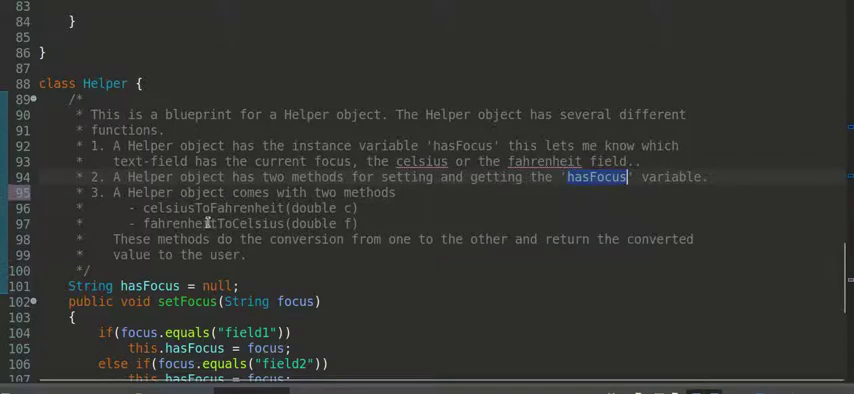
pyautogui.moveTo(143, 208); pyautogui.dragTo(358, 208)
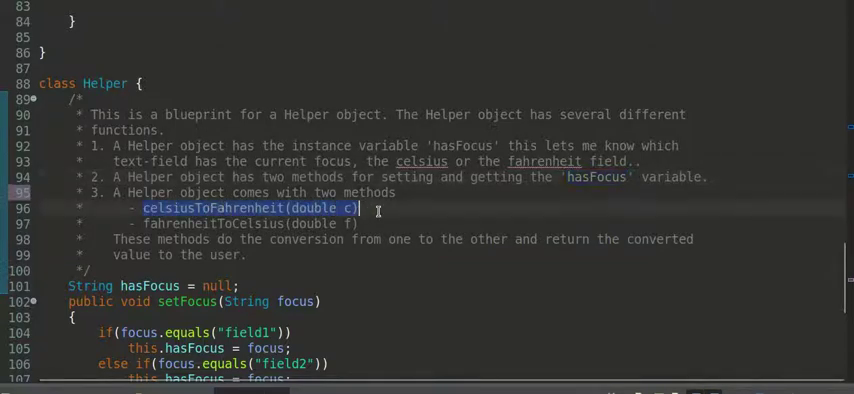
pyautogui.moveTo(144, 224); pyautogui.dragTo(358, 224)
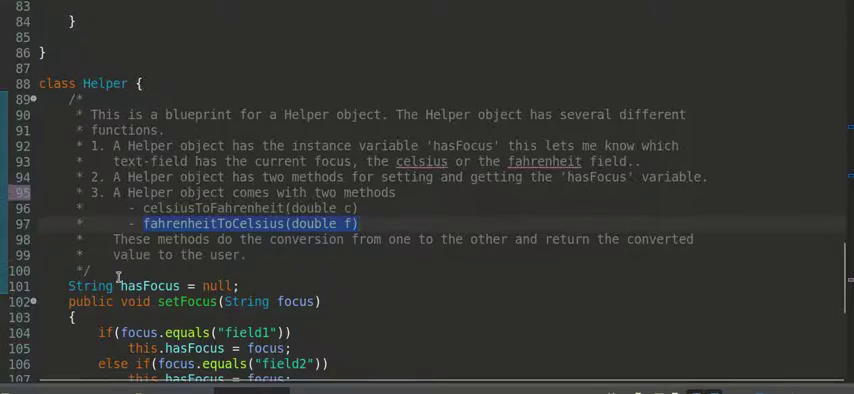
pyautogui.click(120, 272)
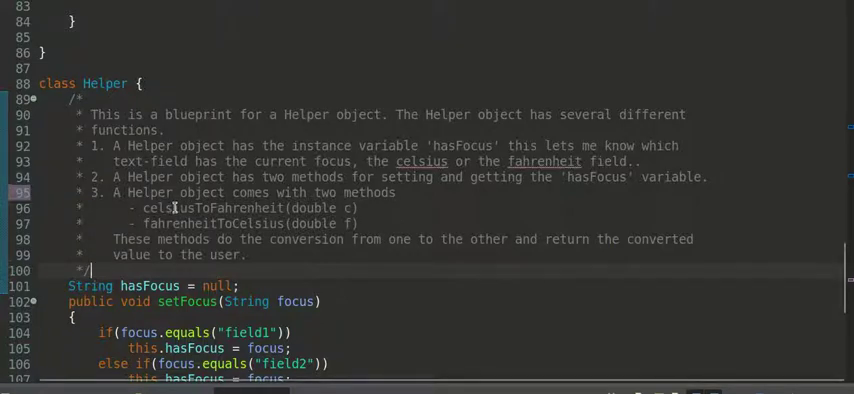
pyautogui.scroll(-3, 177, 207)
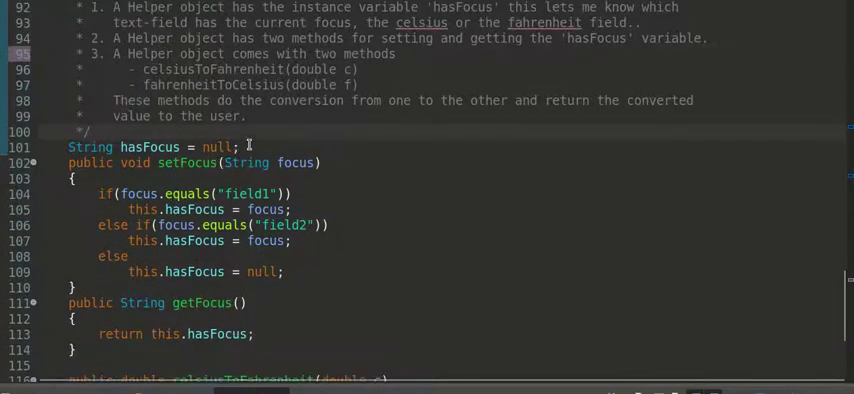
pyautogui.moveTo(247, 147); pyautogui.dragTo(67, 147)
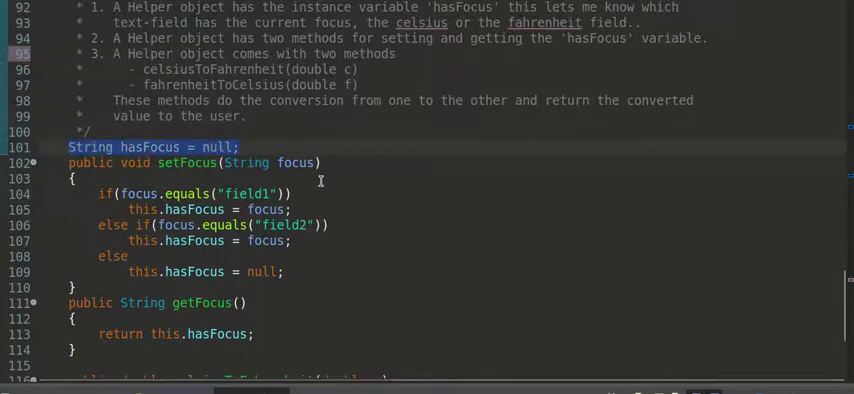
pyautogui.click(233, 147)
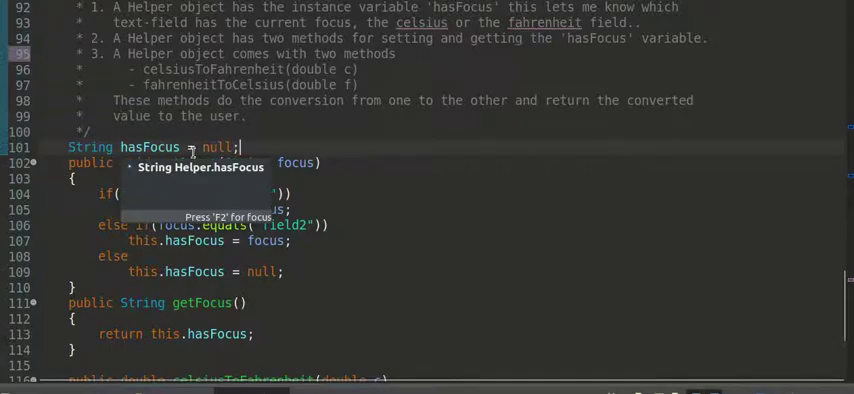
pyautogui.doubleClick(215, 147)
pyautogui.click(270, 147)
pyautogui.doubleClick(210, 147)
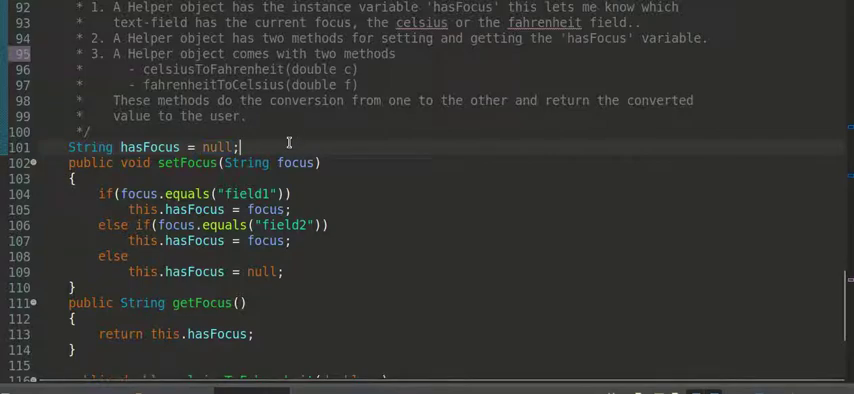
pyautogui.doubleClick(152, 147)
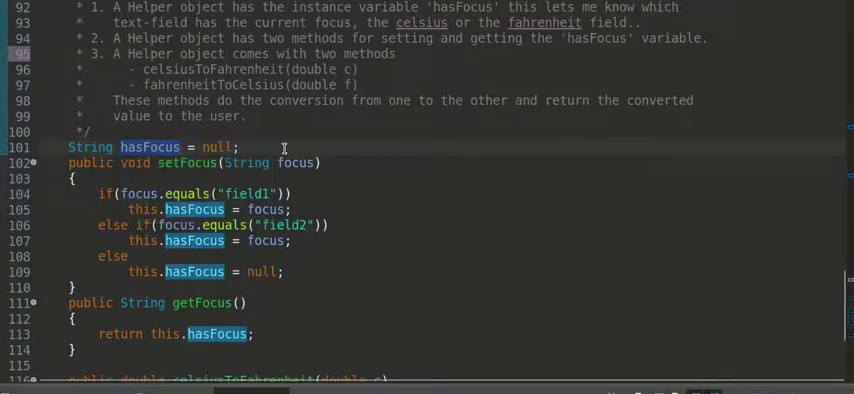
pyautogui.scroll(-3, 396, 204)
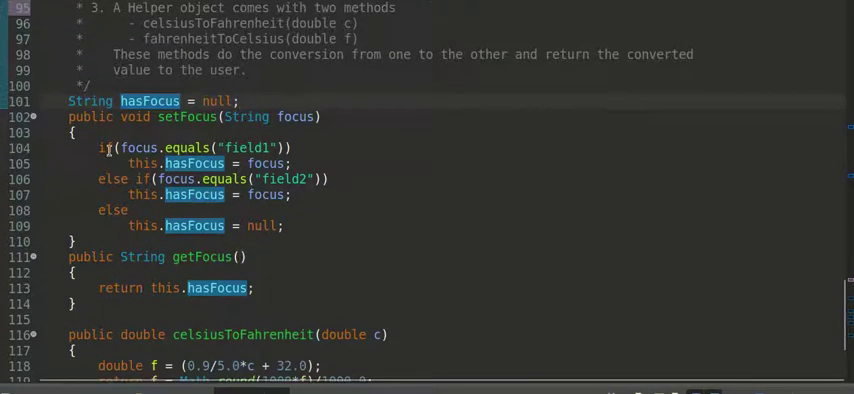
pyautogui.moveTo(69, 116); pyautogui.dragTo(75, 242)
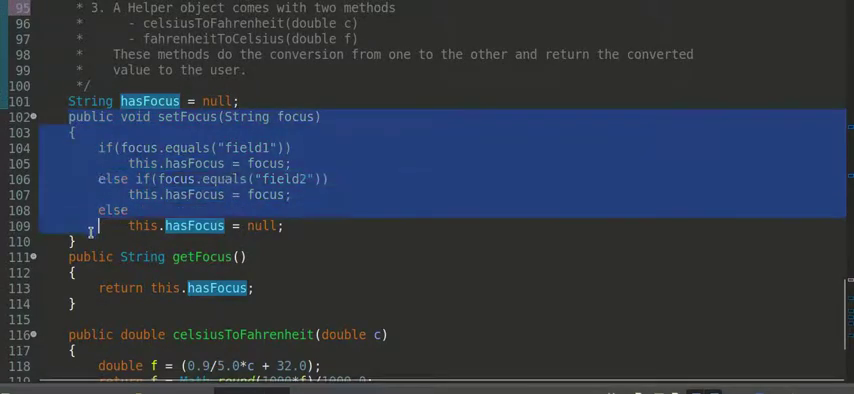
pyautogui.click(330, 179)
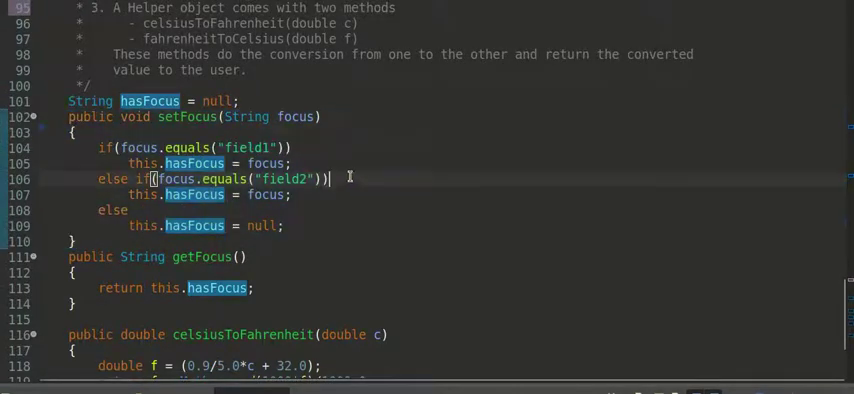
pyautogui.click(311, 116)
pyautogui.press('Right')
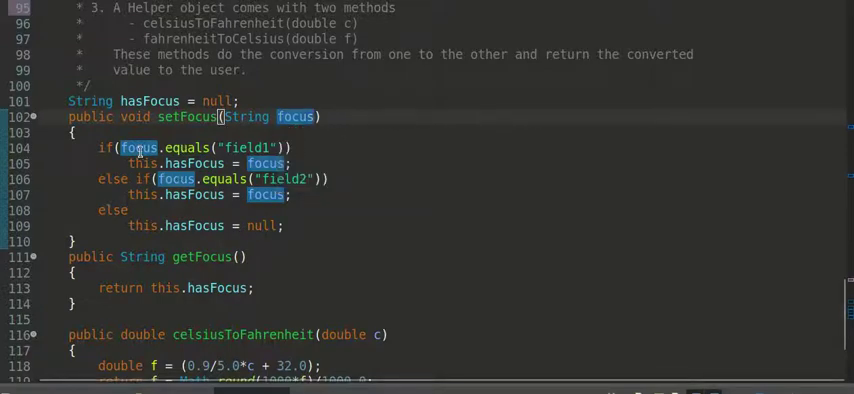
pyautogui.click(320, 147)
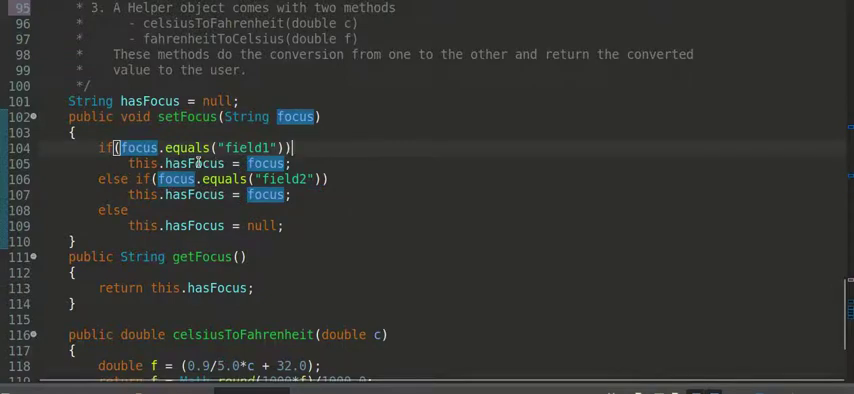
pyautogui.click(247, 163)
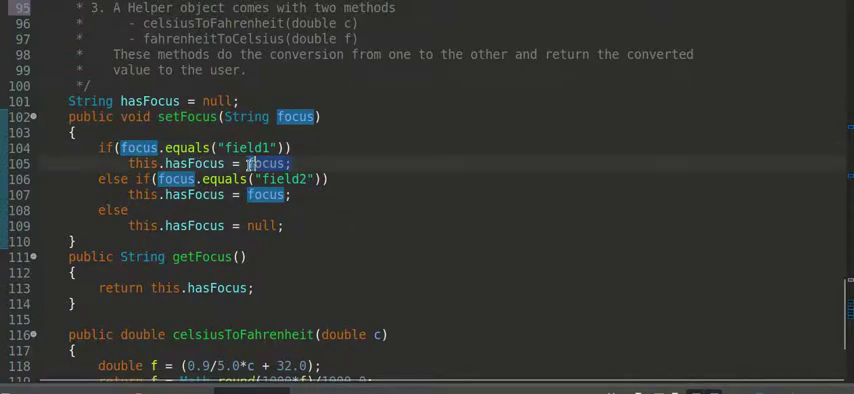
pyautogui.click(295, 163)
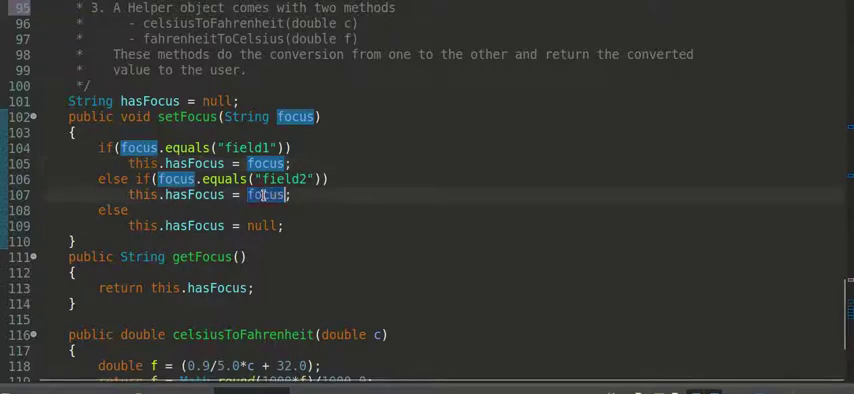
pyautogui.click(150, 210)
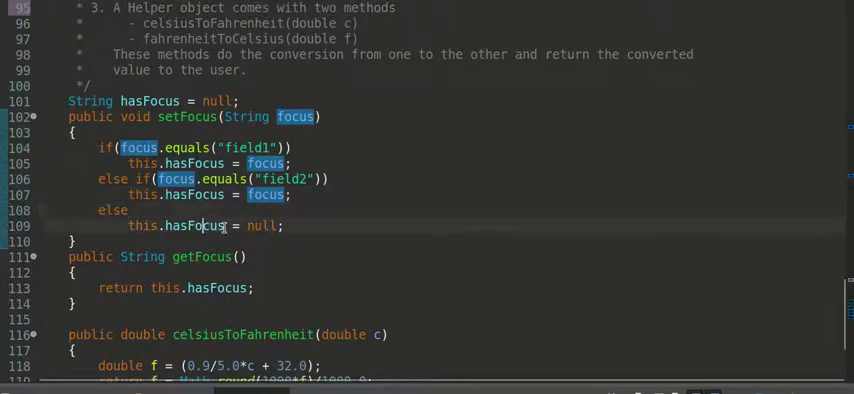
pyautogui.click(270, 226)
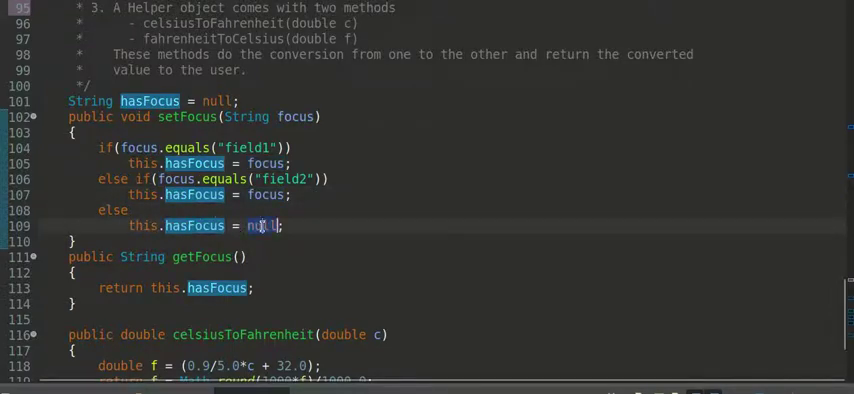
pyautogui.click(290, 225)
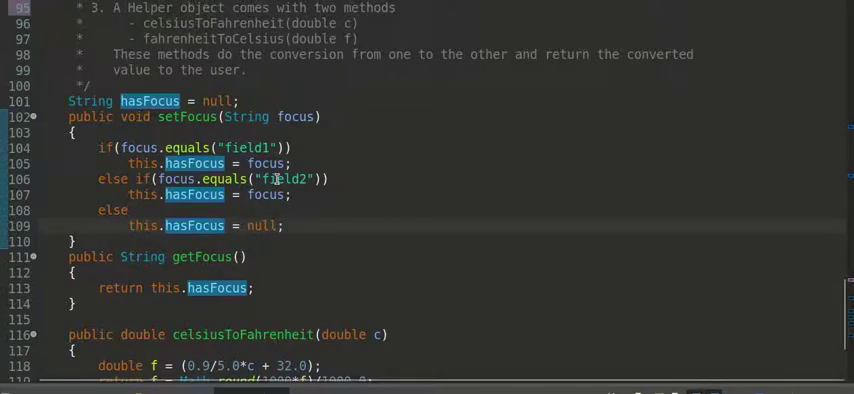
pyautogui.scroll(-2, 114, 181)
pyautogui.moveTo(76, 212); pyautogui.dragTo(70, 163)
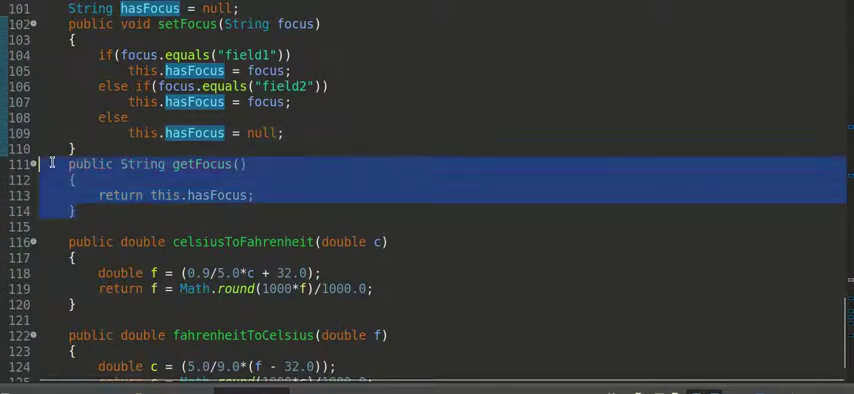
pyautogui.click(152, 180)
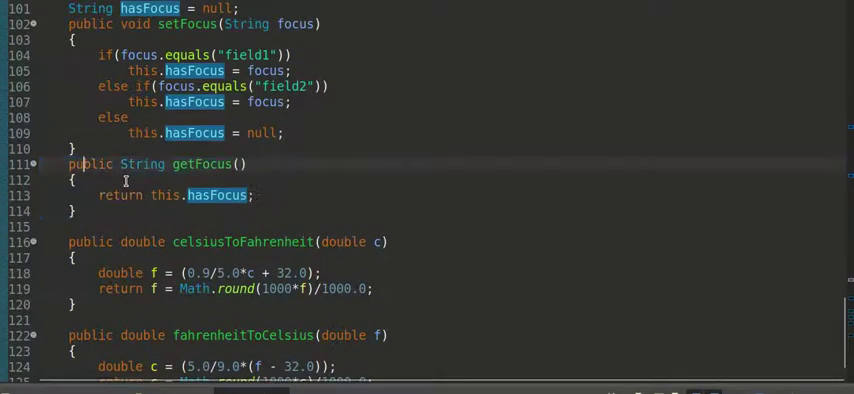
pyautogui.click(199, 164)
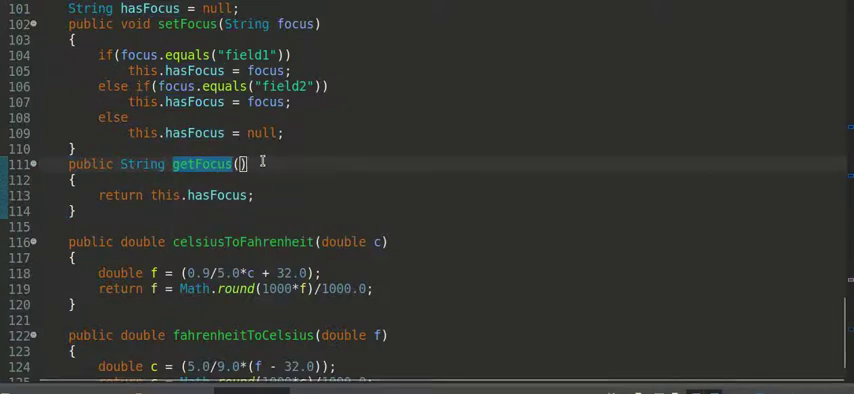
pyautogui.click(209, 195)
pyautogui.moveTo(252, 195); pyautogui.dragTo(99, 195)
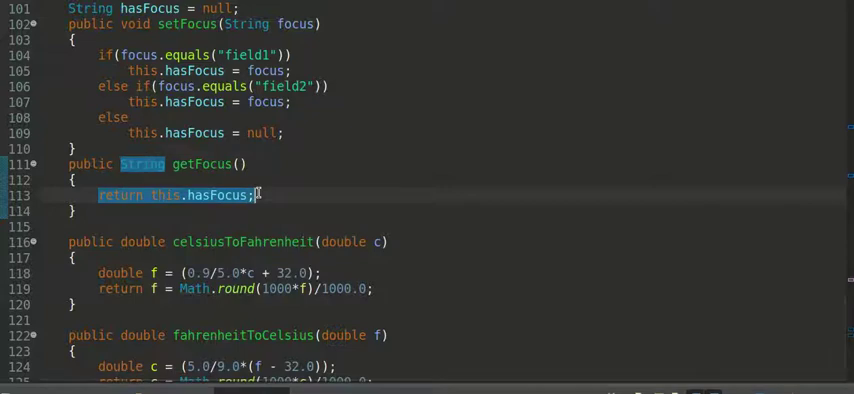
pyautogui.scroll(-3, 258, 195)
pyautogui.scroll(-1, 258, 195)
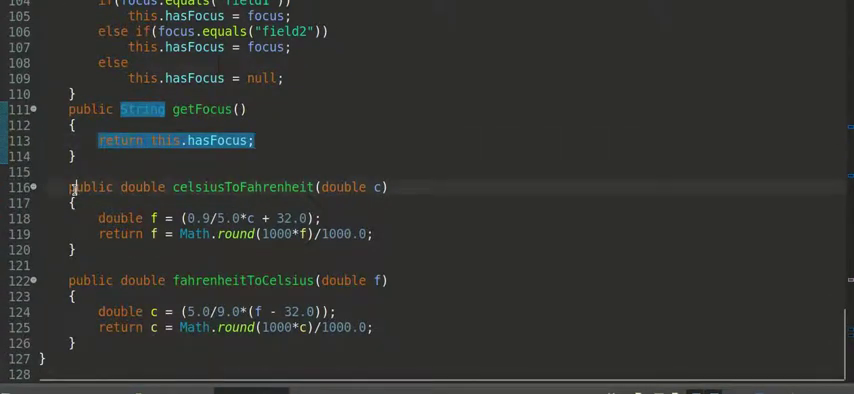
pyautogui.click(188, 187)
pyautogui.moveTo(174, 187); pyautogui.dragTo(313, 187)
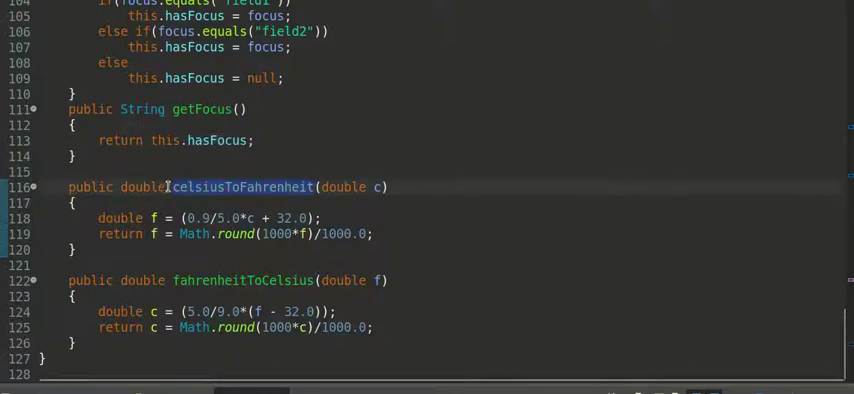
pyautogui.moveTo(166, 187); pyautogui.dragTo(121, 187)
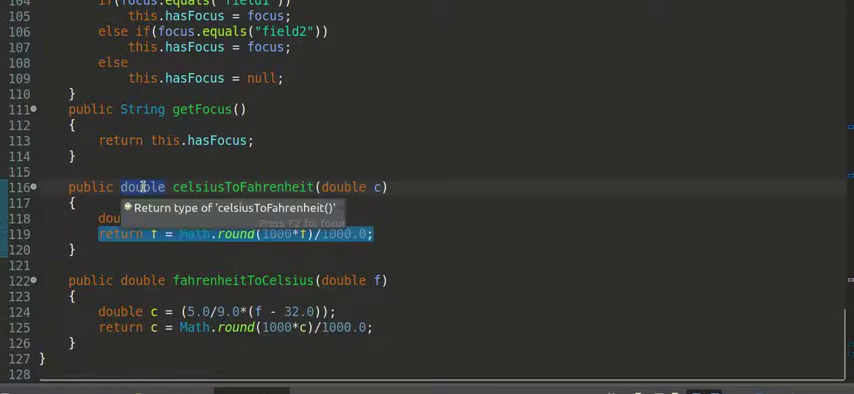
pyautogui.click(378, 187)
pyautogui.moveTo(322, 187); pyautogui.dragTo(381, 187)
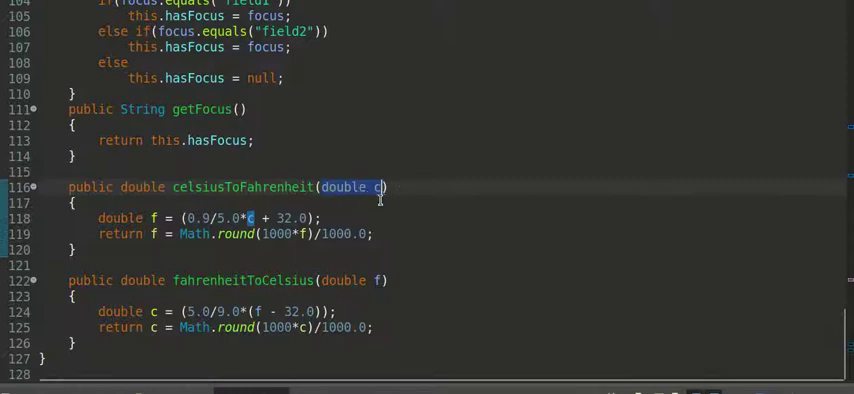
pyautogui.click(378, 187)
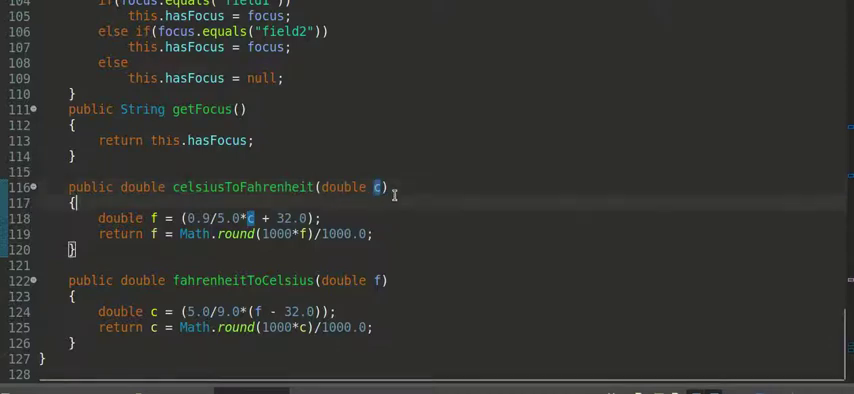
pyautogui.click(212, 218)
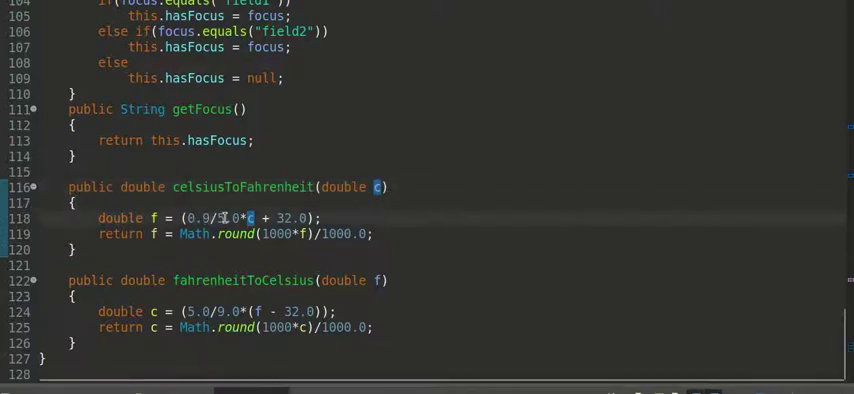
# - Correct the 0.9 numerator on line 118 and examine the rounded return on line 119
pyautogui.press('BackSpace')
pyautogui.press('BackSpace')
pyautogui.press('BackSpace')
pyautogui.write('9.0')
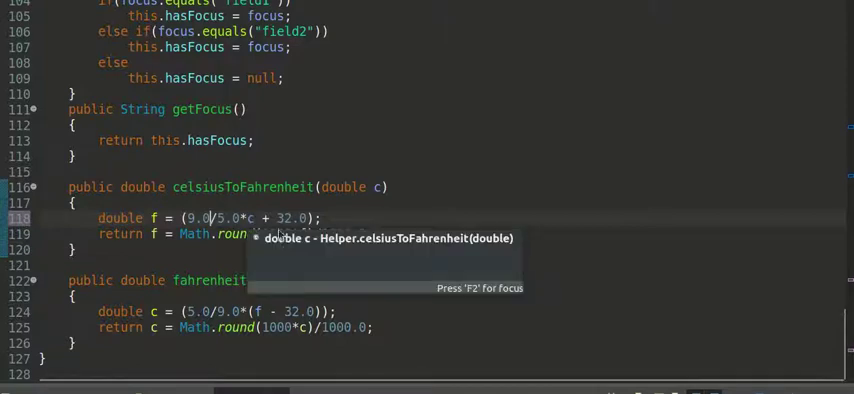
pyautogui.click(336, 216)
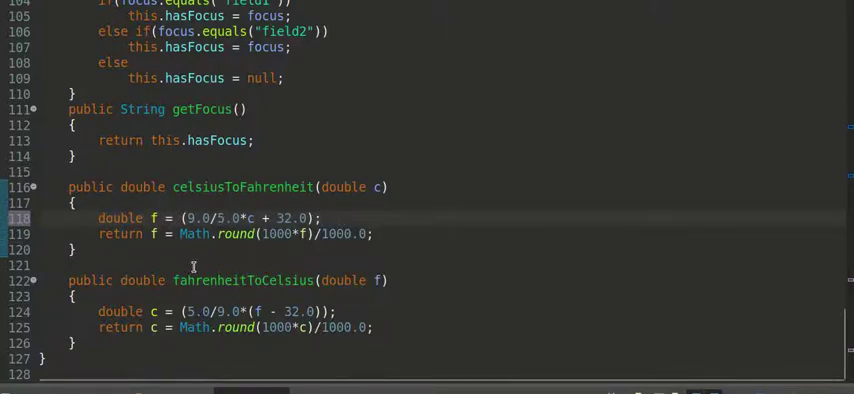
pyautogui.tripleClick(391, 233)
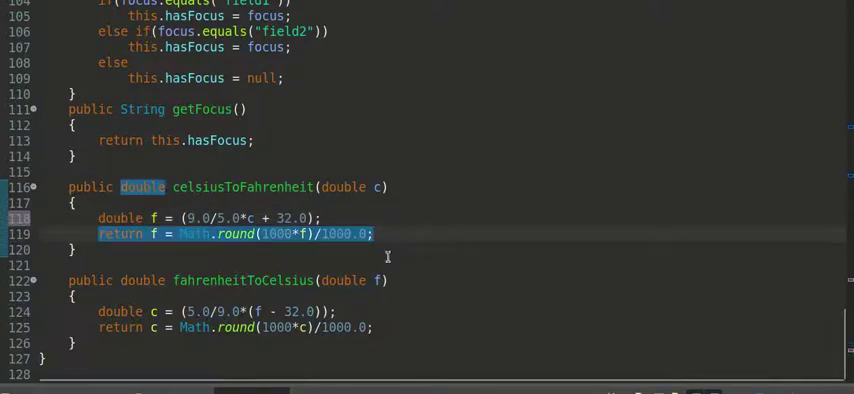
pyautogui.keyDown('shift'); pyautogui.click(285, 253); pyautogui.keyUp('shift')
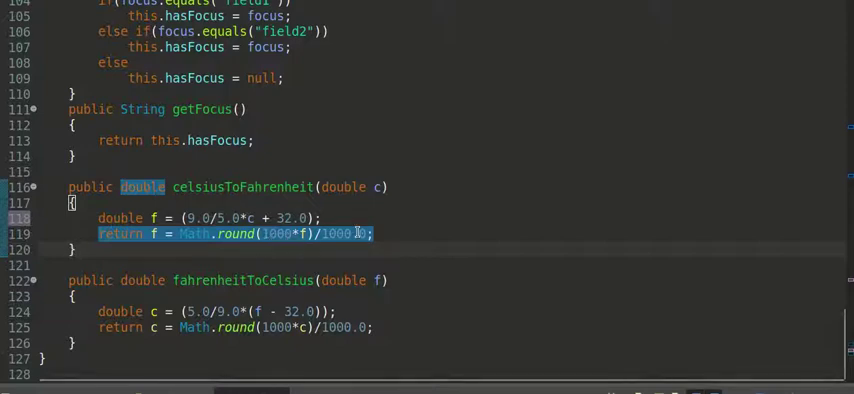
# - Highlight every use of hasFocus and the Math.round(1000 call on line 119
pyautogui.click(324, 217)
pyautogui.click(196, 140)
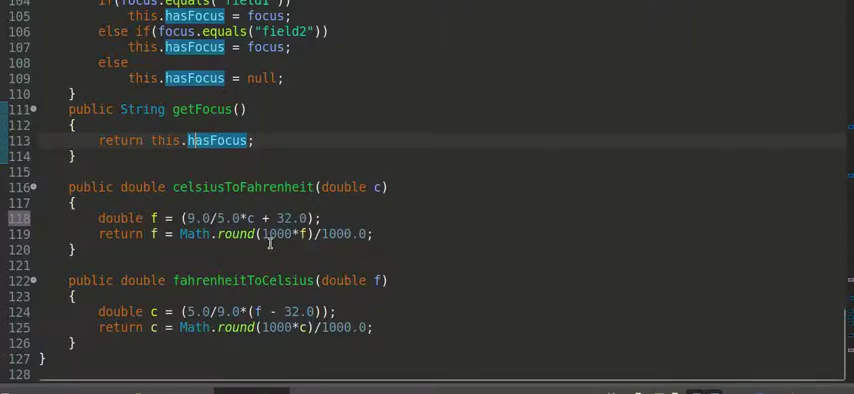
pyautogui.moveTo(180, 234)
pyautogui.mouseDown()
pyautogui.moveTo(372, 234)
pyautogui.moveTo(98, 234)
pyautogui.mouseUp()
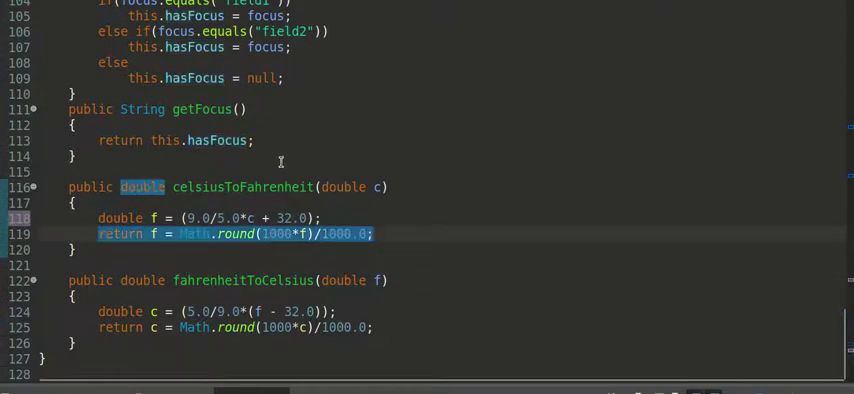
pyautogui.doubleClick(200, 138)
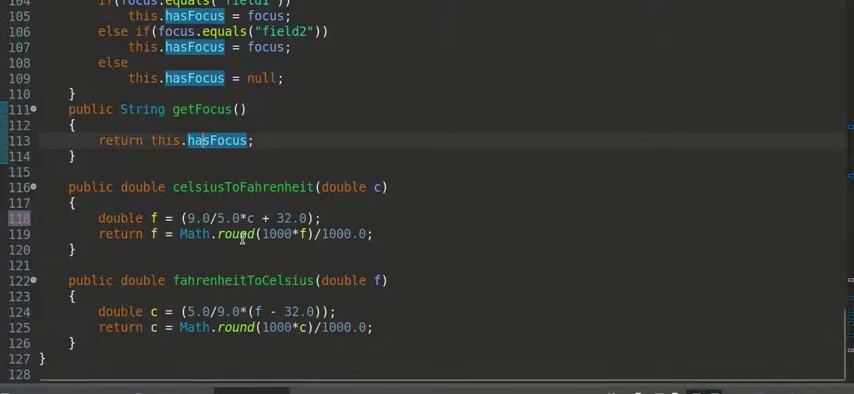
pyautogui.click(322, 218)
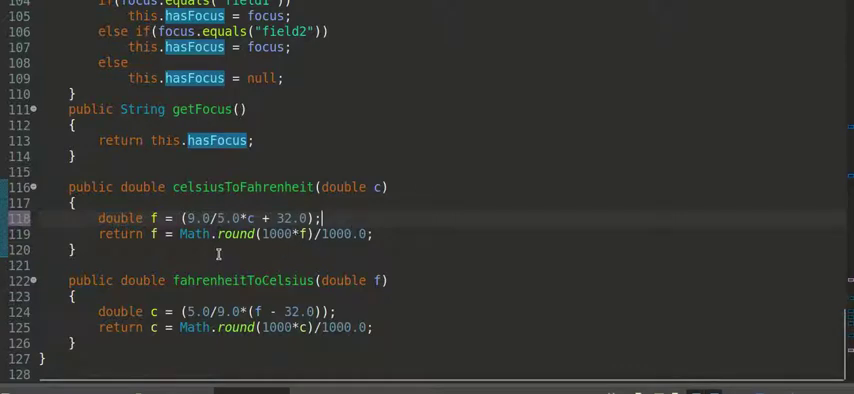
pyautogui.click(362, 308)
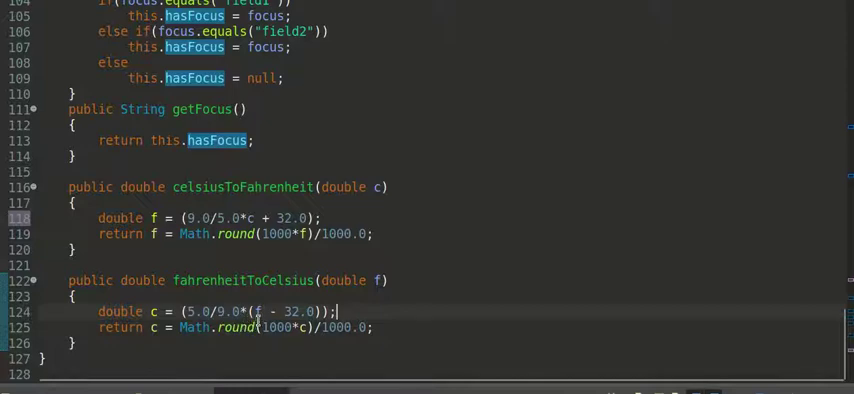
pyautogui.moveTo(257, 312); pyautogui.dragTo(316, 312)
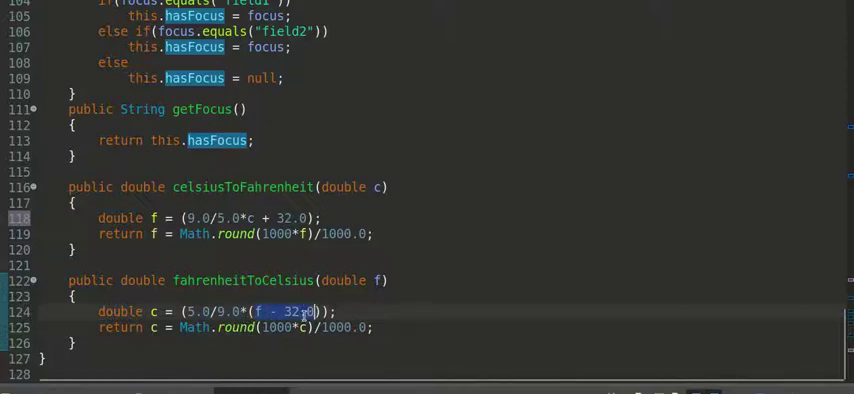
pyautogui.click(255, 327)
pyautogui.moveTo(255, 311); pyautogui.dragTo(316, 311)
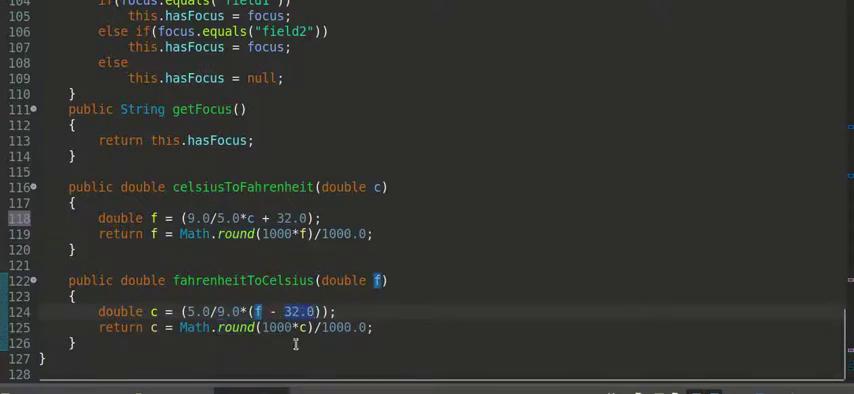
pyautogui.click(255, 311)
pyautogui.moveTo(250, 311); pyautogui.dragTo(316, 311)
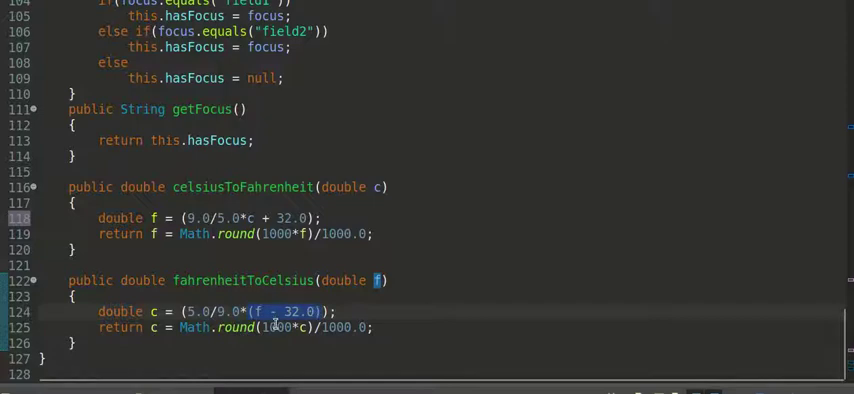
pyautogui.click(188, 311)
pyautogui.moveTo(188, 311); pyautogui.dragTo(243, 311)
pyautogui.click(380, 328)
pyautogui.moveTo(374, 328); pyautogui.dragTo(99, 328)
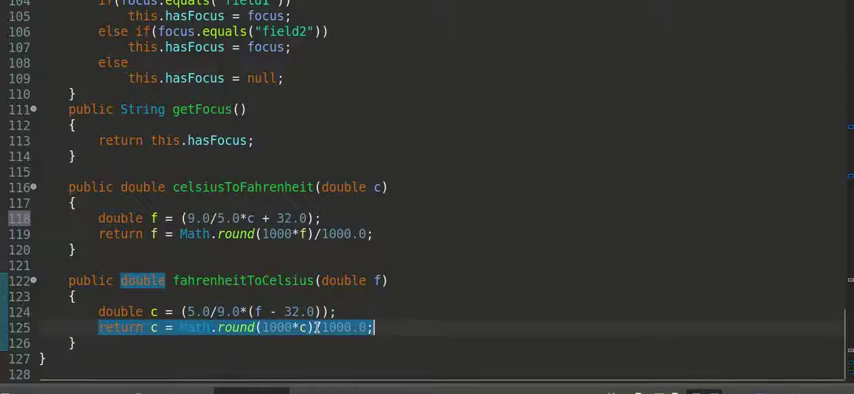
pyautogui.scroll(3, 117, 294)
pyautogui.scroll(3, 117, 294)
pyautogui.scroll(3, 130, 320)
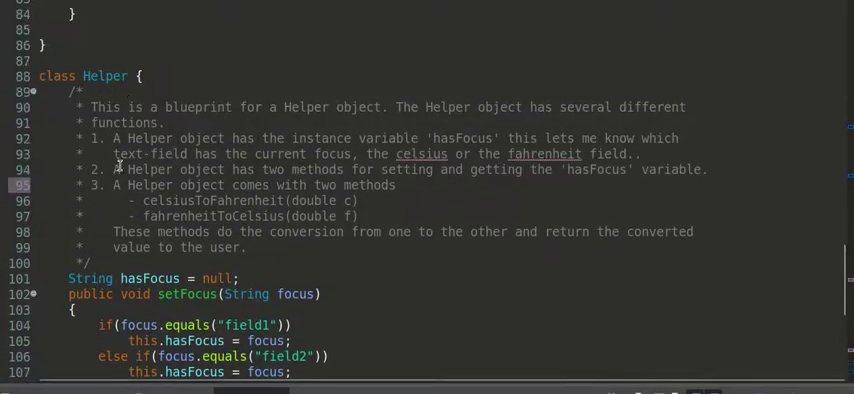
pyautogui.scroll(-3, 118, 172)
pyautogui.scroll(-3, 118, 172)
pyautogui.scroll(-3, 118, 172)
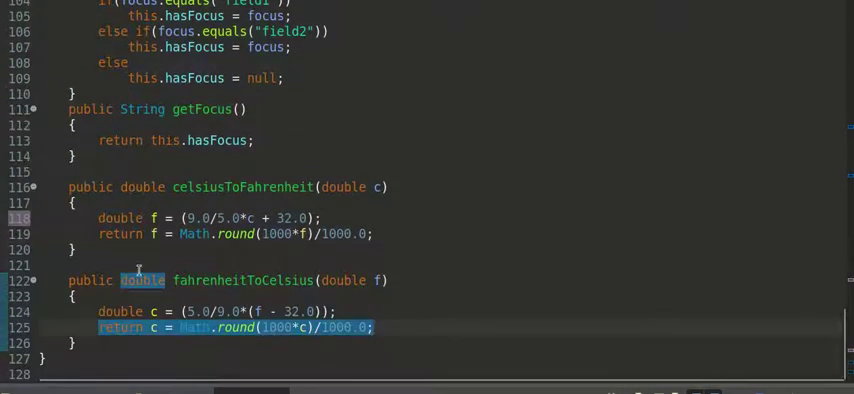
pyautogui.click(105, 358)
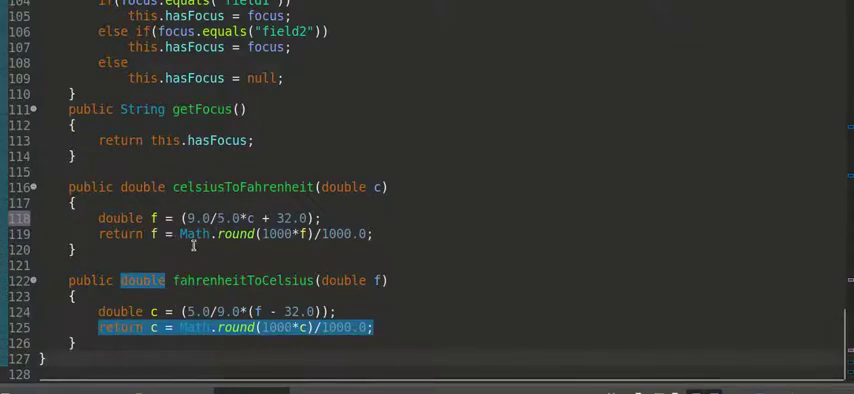
pyautogui.scroll(2, 189, 236)
pyautogui.scroll(1, 186, 236)
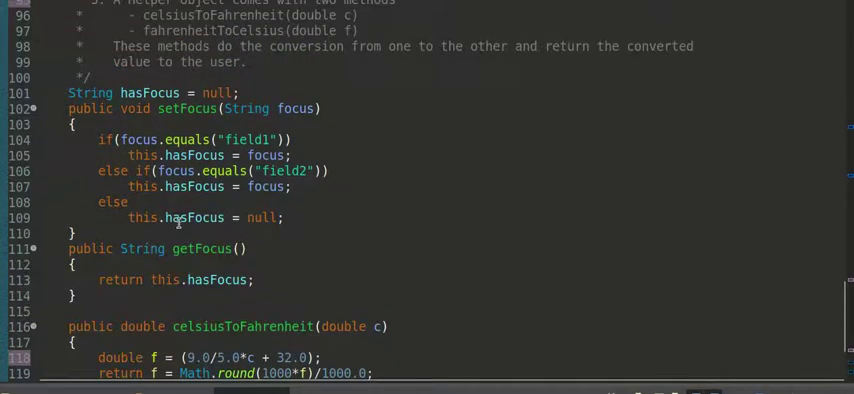
pyautogui.scroll(2, 181, 210)
pyautogui.scroll(1, 181, 200)
pyautogui.scroll(1, 181, 200)
pyautogui.click(140, 30)
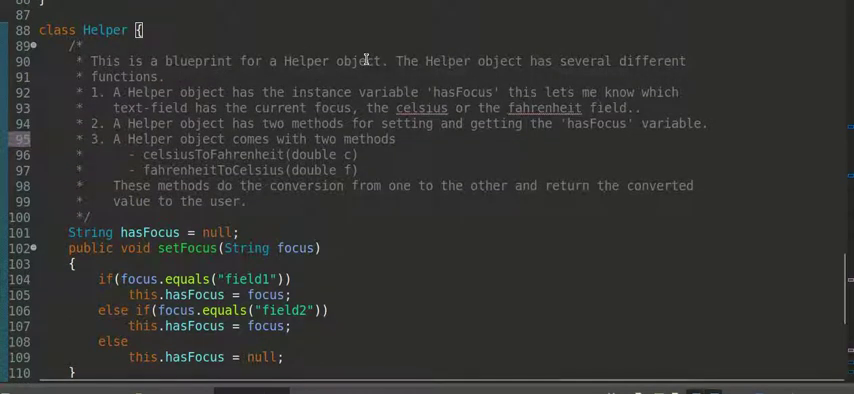